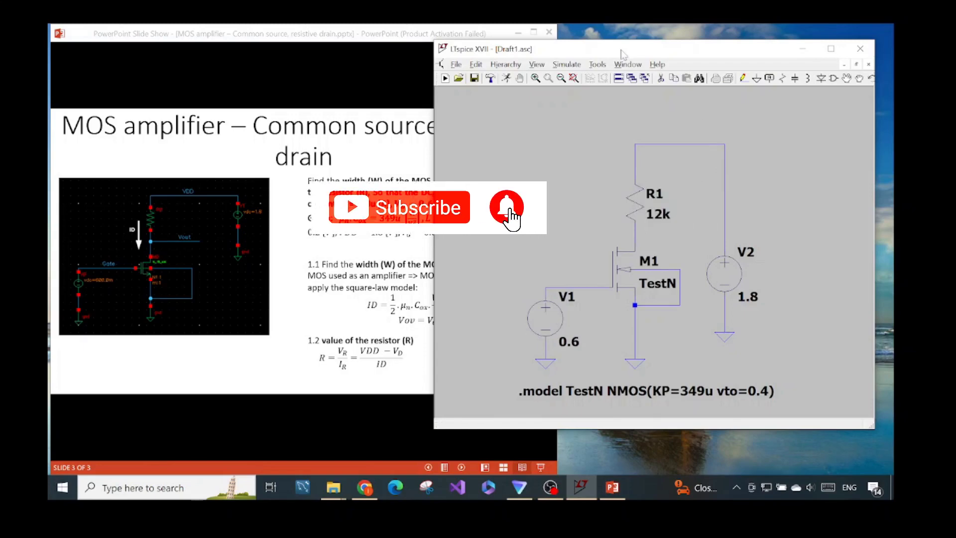
Step: Review the problem slide, then open M1's properties showing model TestN, Length 1u and Width 12.69u
drag(621, 54, 637, 46)
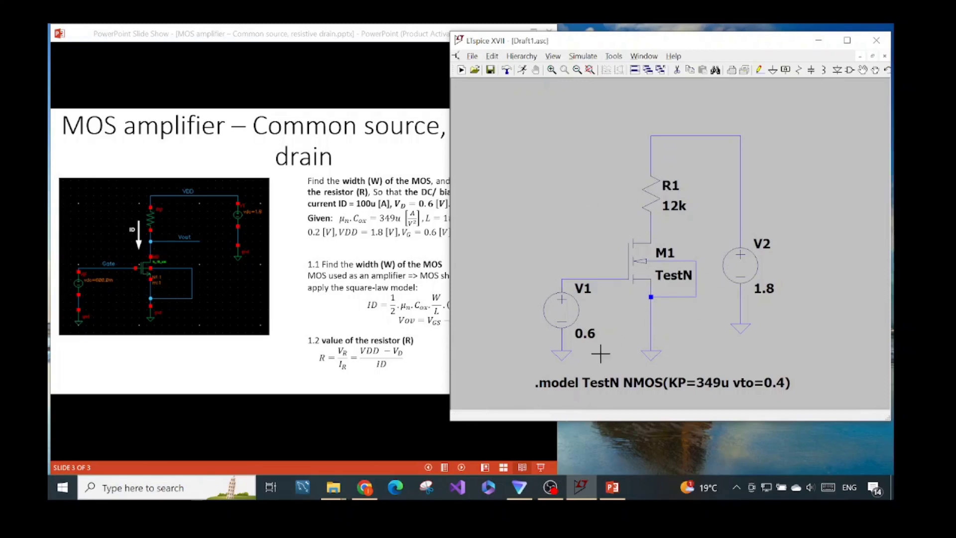
click(338, 34)
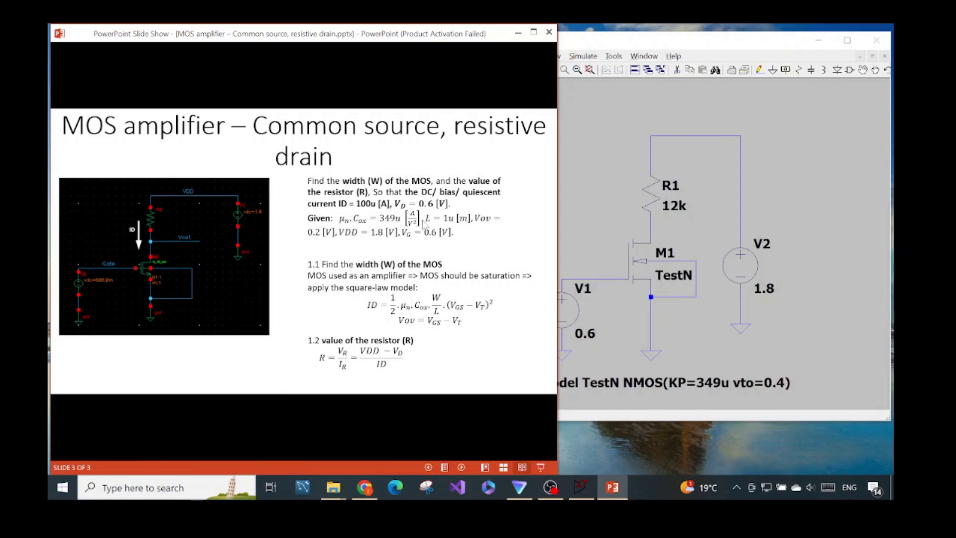
click(608, 239)
right_click(643, 260)
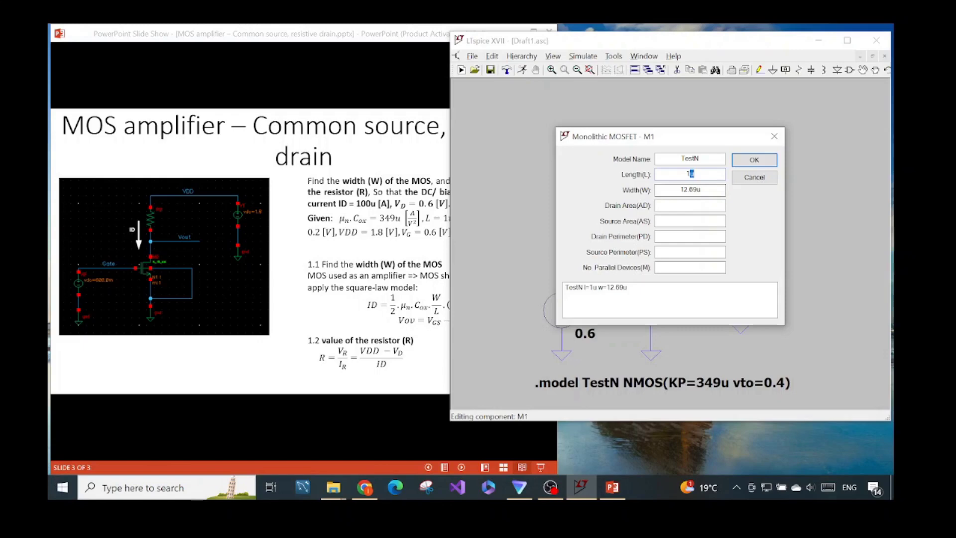
Step: Check M1's Length 1u and Width 12.69u fields, then return to the problem slide
key(shift+Home)
key(Tab)
key(Home)
key(shift+Right)
key(shift+Right)
key(shift+Right)
key(shift+Right)
key(End)
click(305, 47)
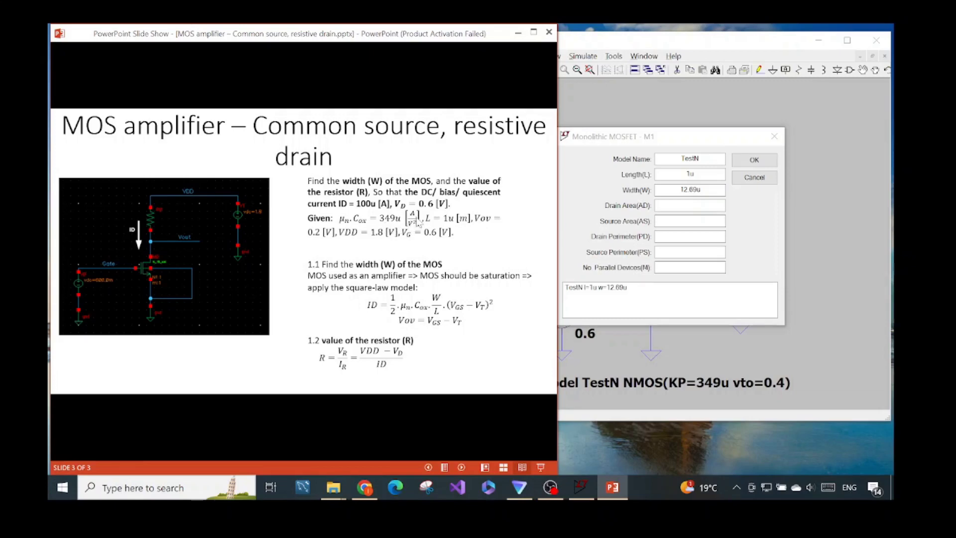
Step: Move the slide show left and accept M1's 1u length and 12.69u width with OK
click(727, 364)
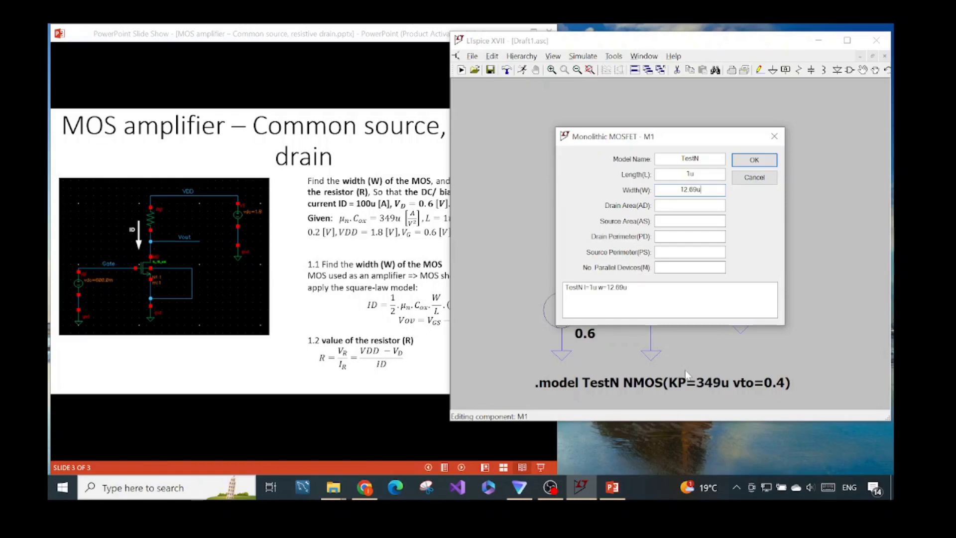
drag(303, 44, 202, 43)
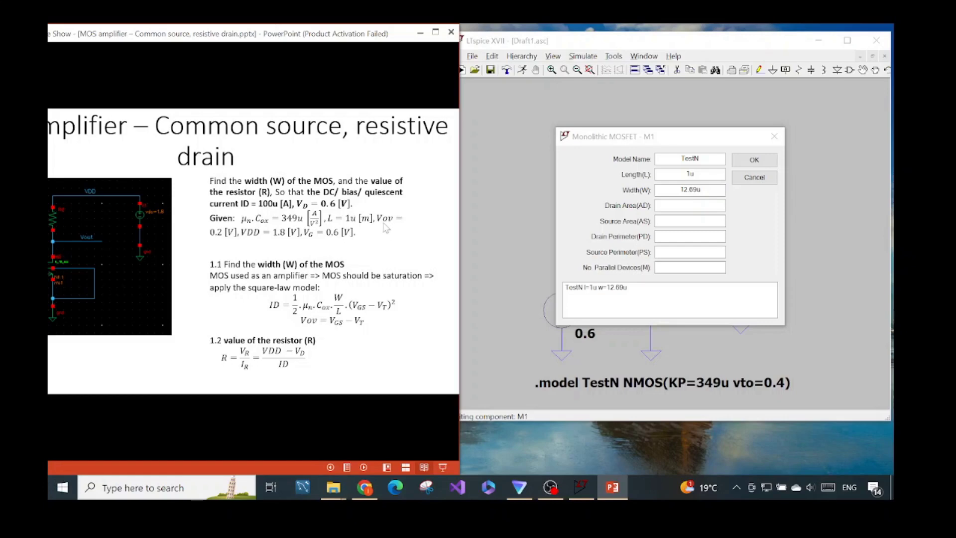
click(573, 263)
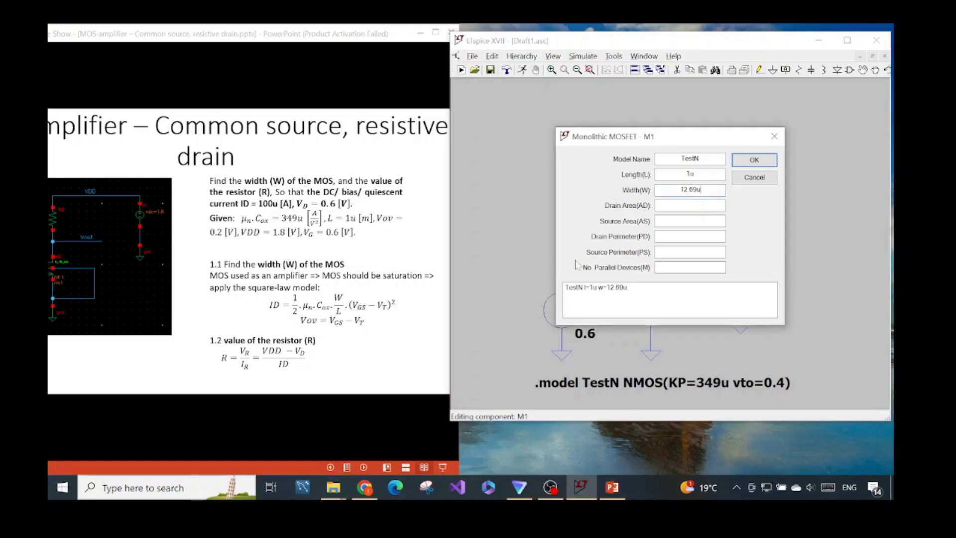
click(751, 160)
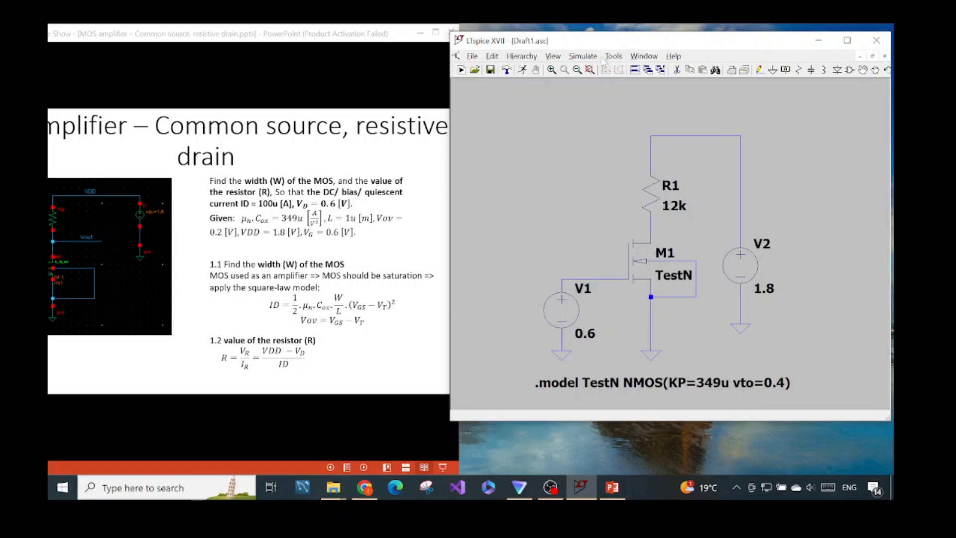
Step: Maximize LTspice and start a new SPICE directive on the schematic
drag(617, 42, 539, 41)
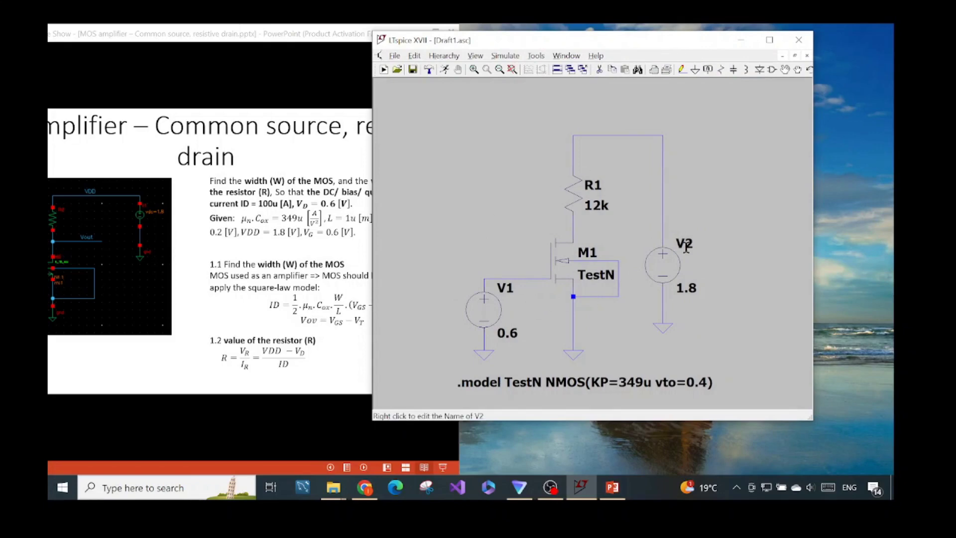
click(769, 40)
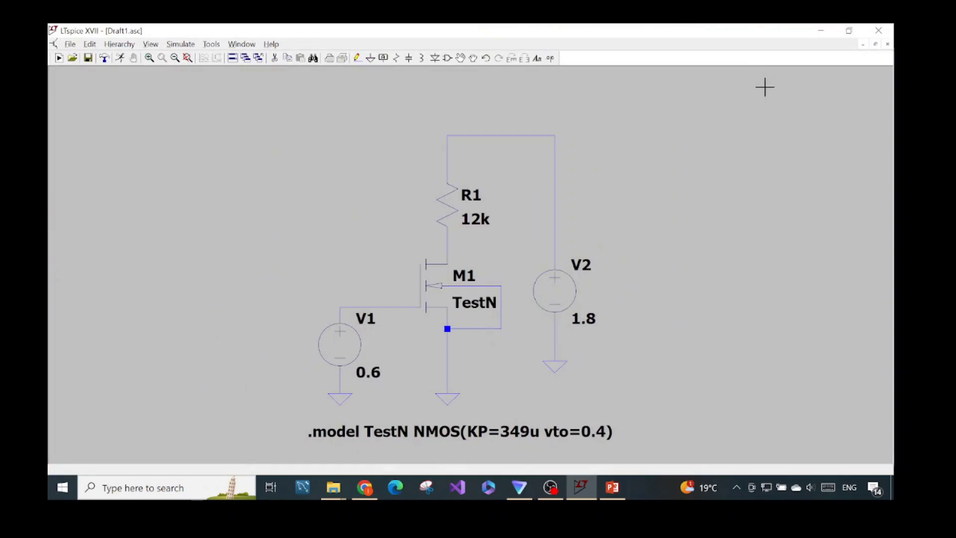
click(550, 59)
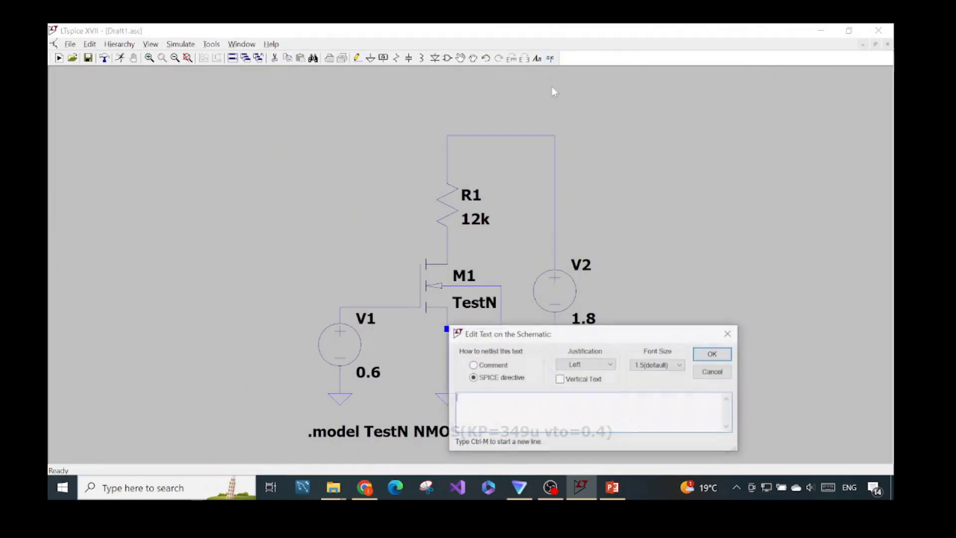
drag(589, 330, 702, 99)
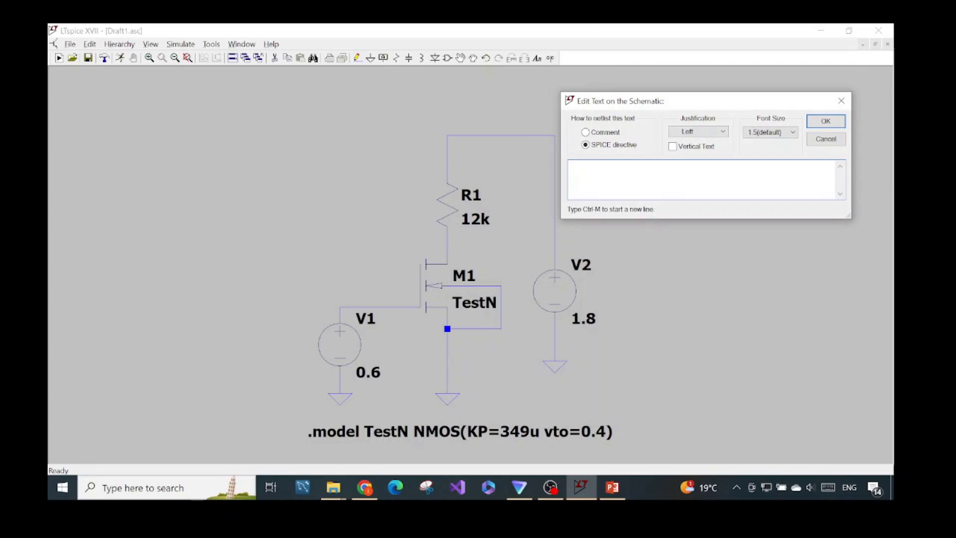
Step: Choose the DC operating point (.op) analysis in the analysis command editor
right_click(632, 177)
mouse_move(680, 175)
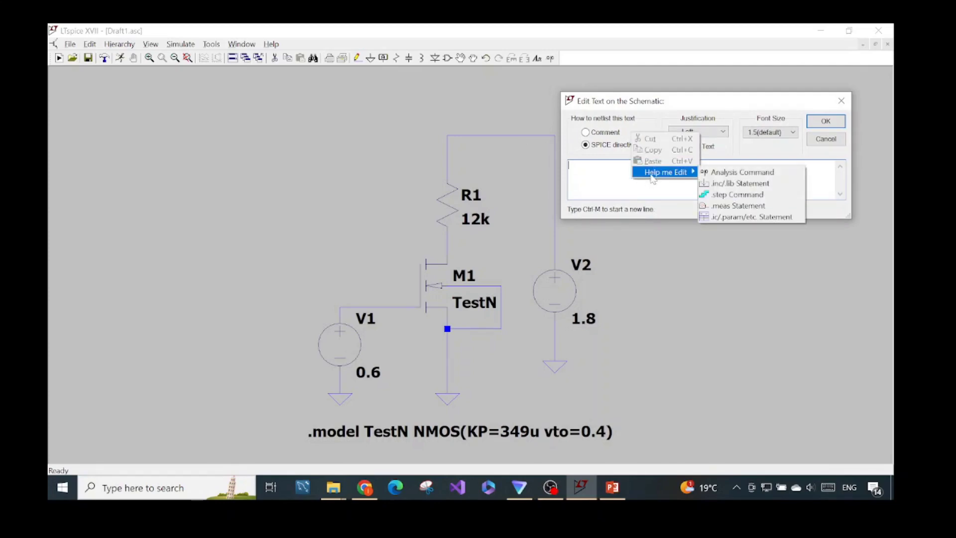
click(744, 173)
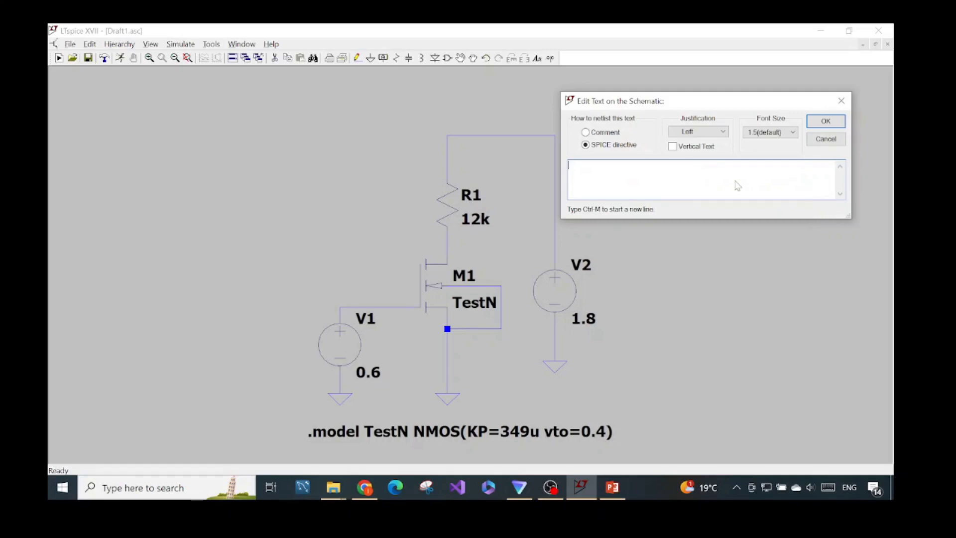
click(760, 71)
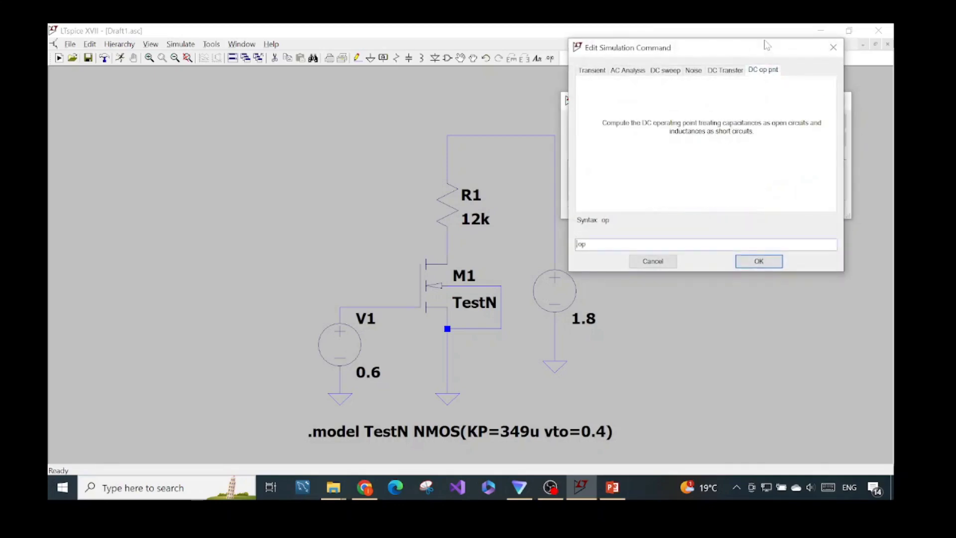
drag(767, 46, 600, 85)
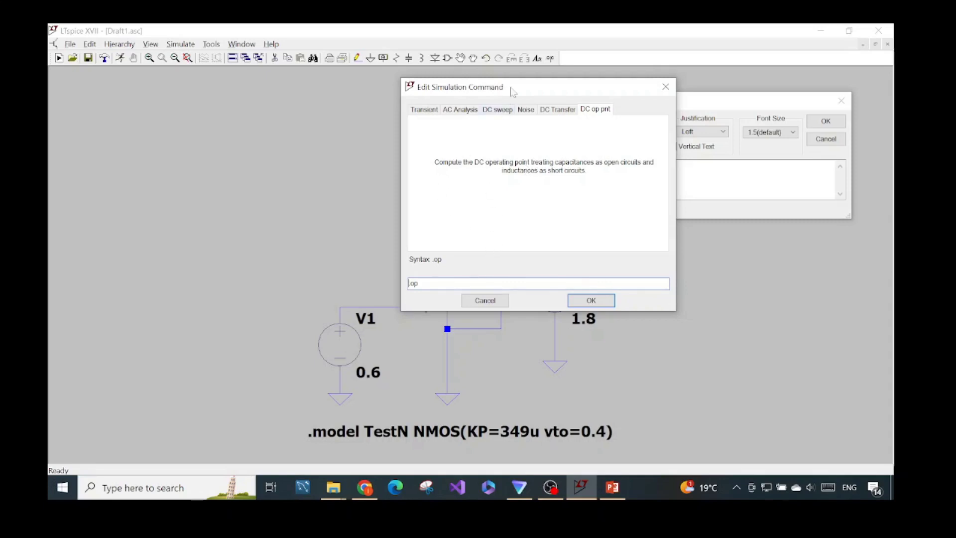
drag(512, 86, 145, 87)
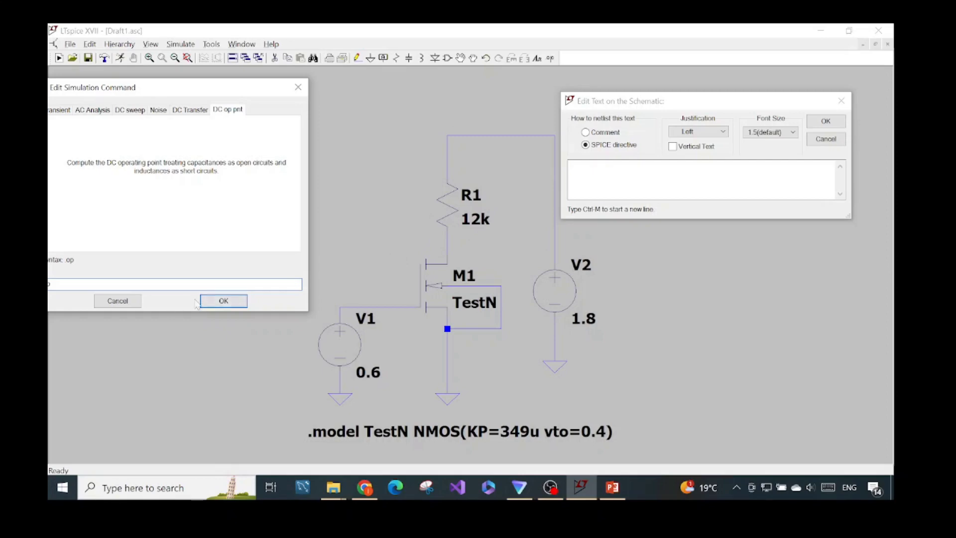
Step: Place the .op directive below the .model line and run the operating point simulation
click(223, 302)
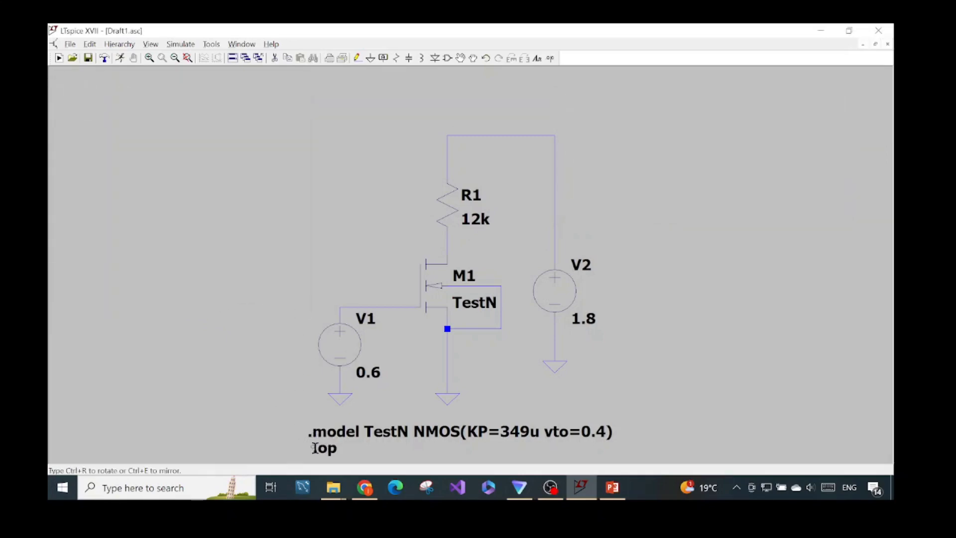
click(302, 325)
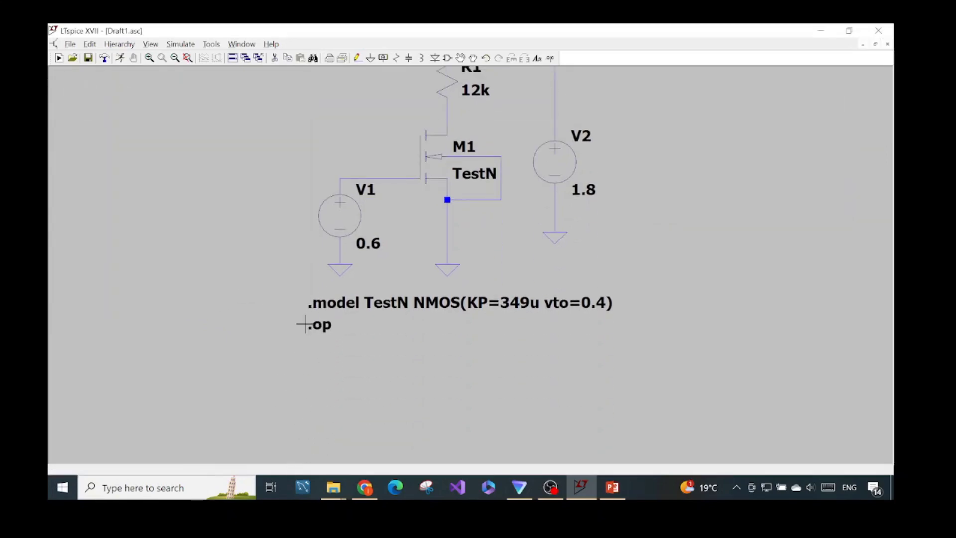
click(180, 45)
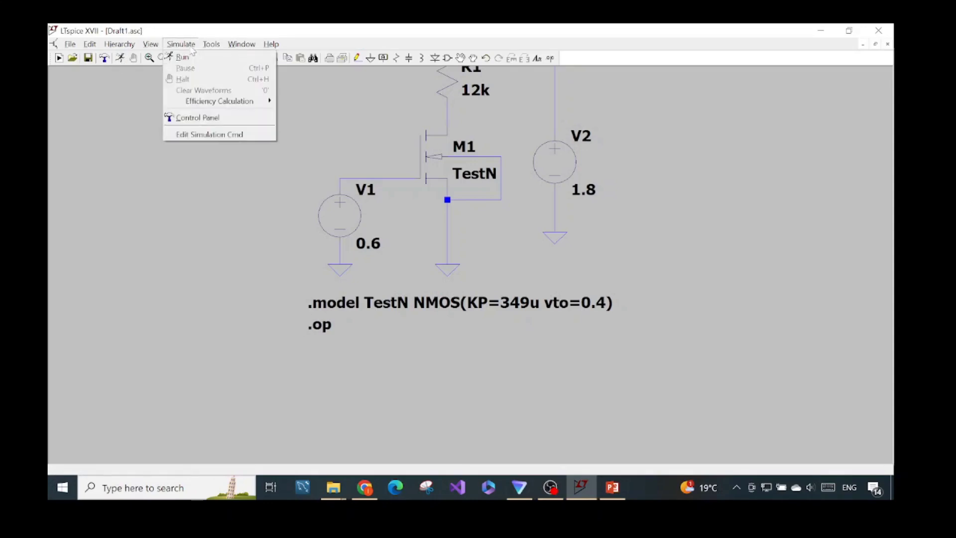
click(182, 56)
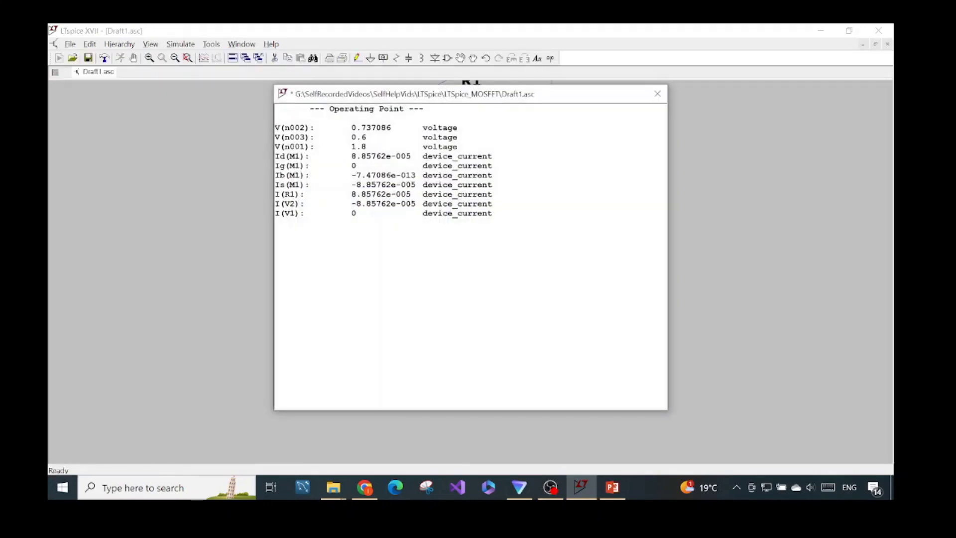
Step: Inspect the V(n002) result of 0.737086 in the Operating Point window
drag(367, 99, 477, 301)
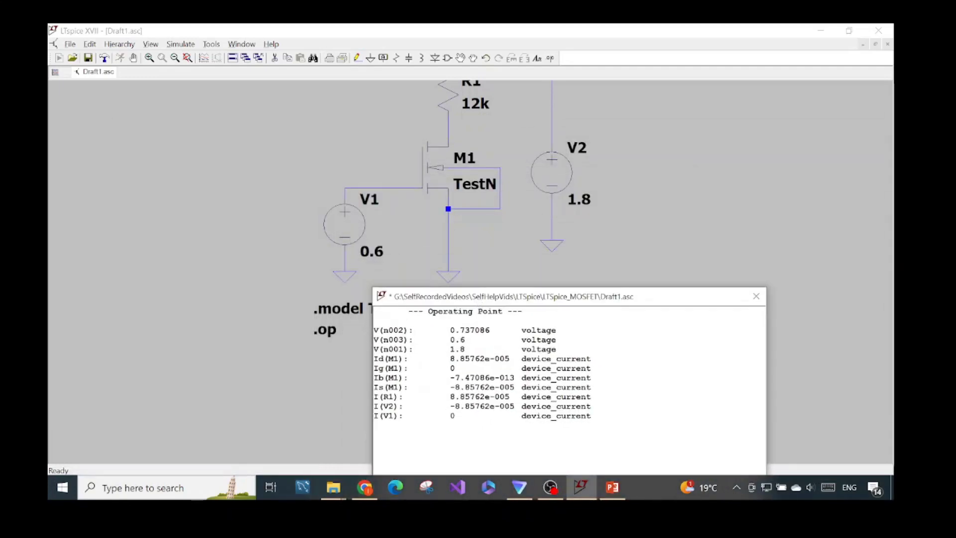
drag(374, 330, 405, 349)
click(405, 331)
Step: Close the results and label M1's drain wire Vdrain
click(756, 297)
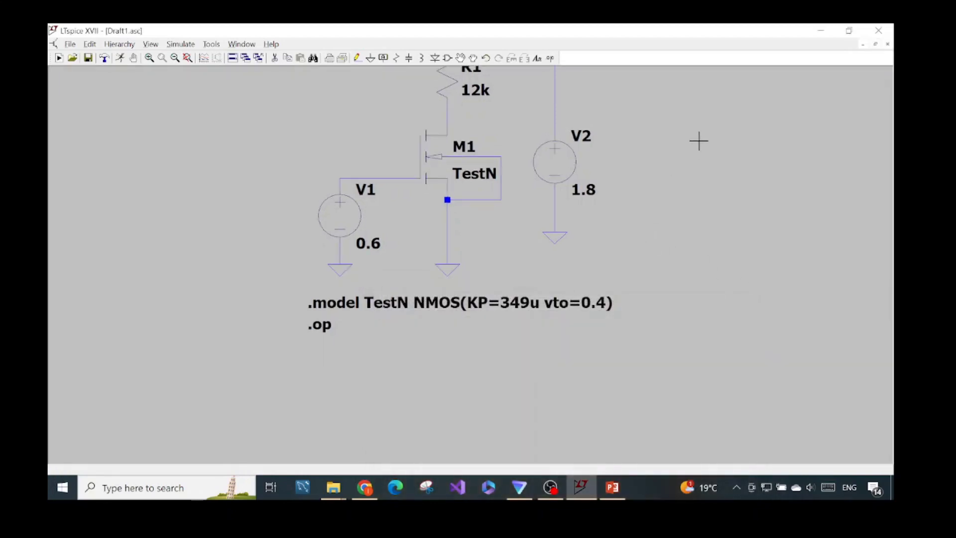
drag(698, 140, 694, 242)
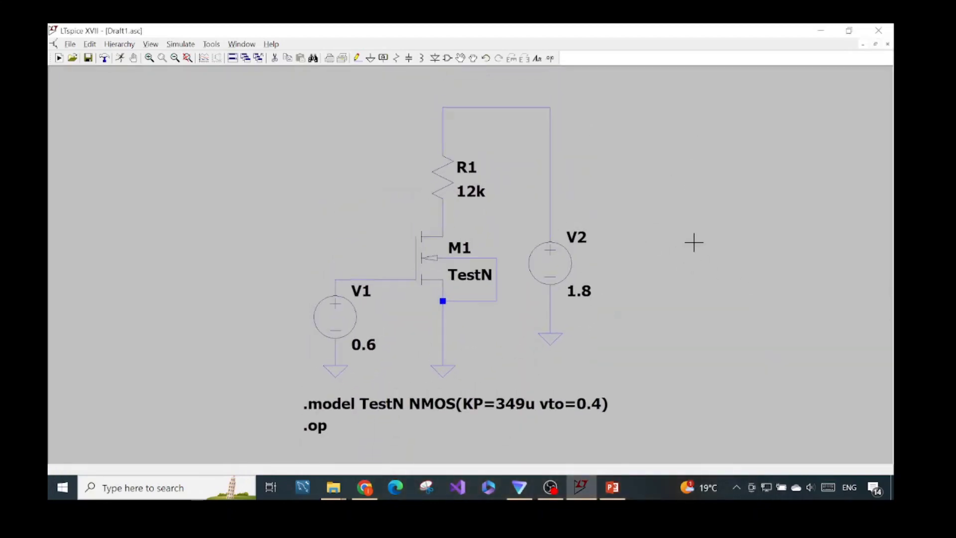
click(383, 58)
drag(479, 192, 327, 156)
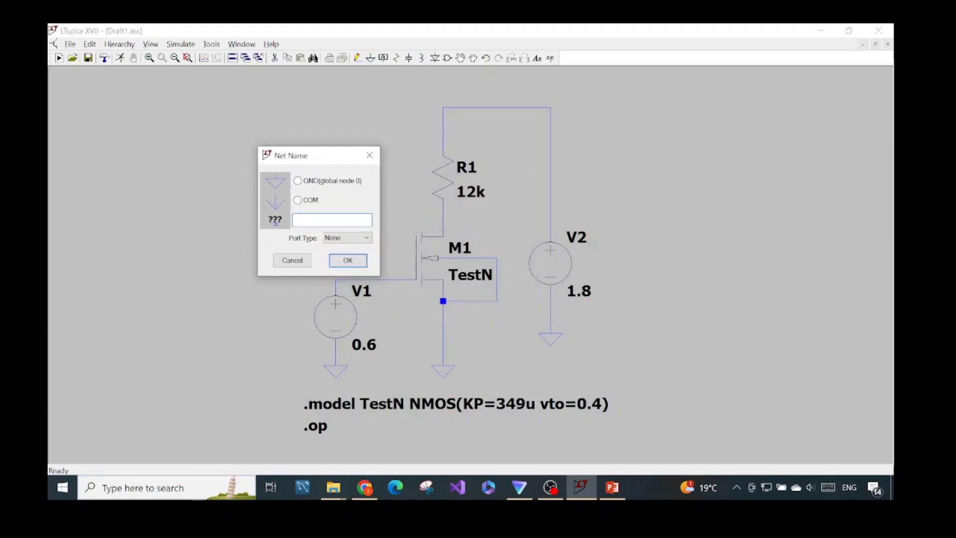
text(Vdrain)
key(Return)
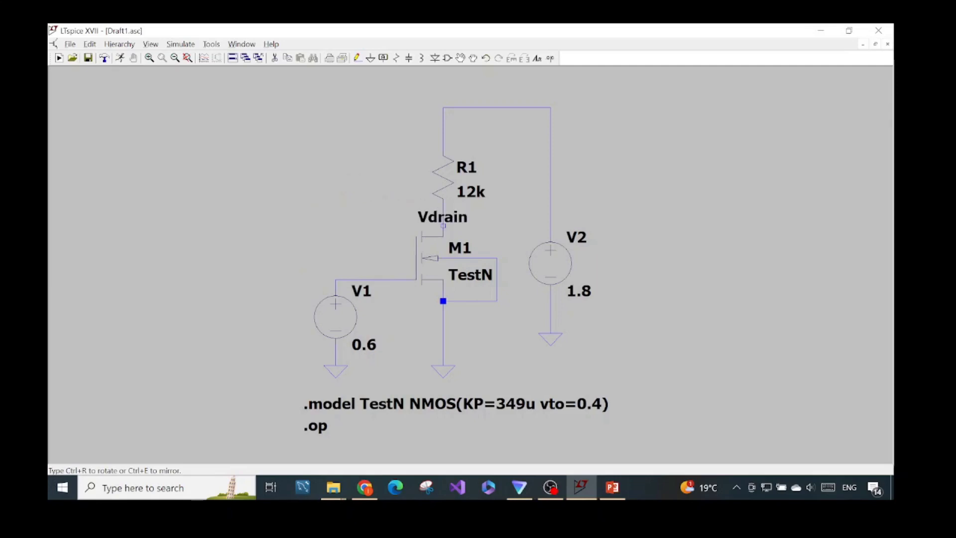
click(443, 234)
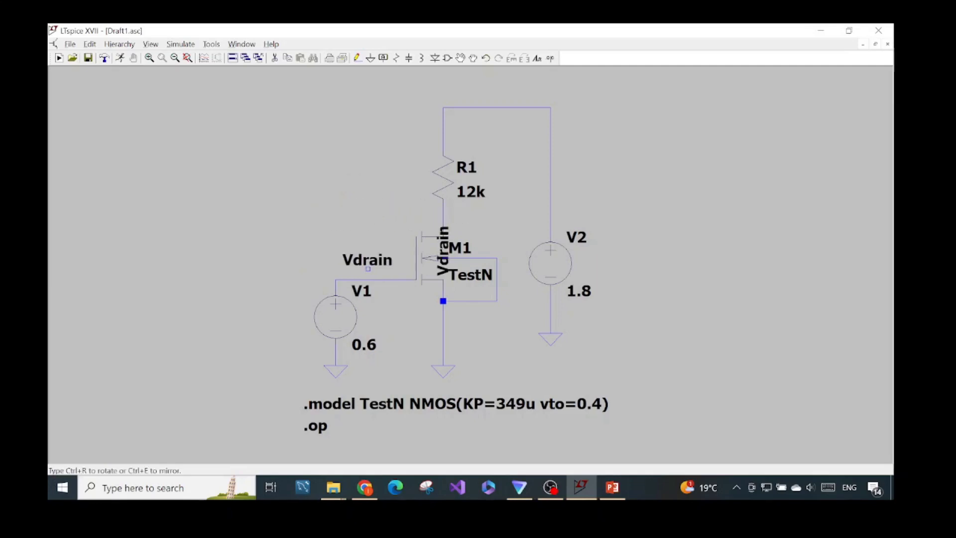
Step: Add a label to the gate wire and rename it Vgate
click(368, 279)
key(Escape)
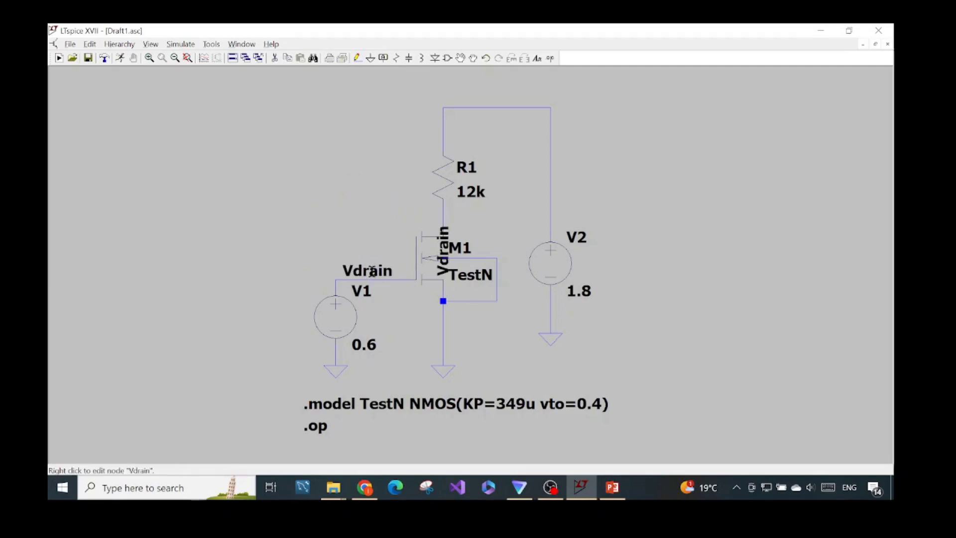
right_click(372, 271)
key(End)
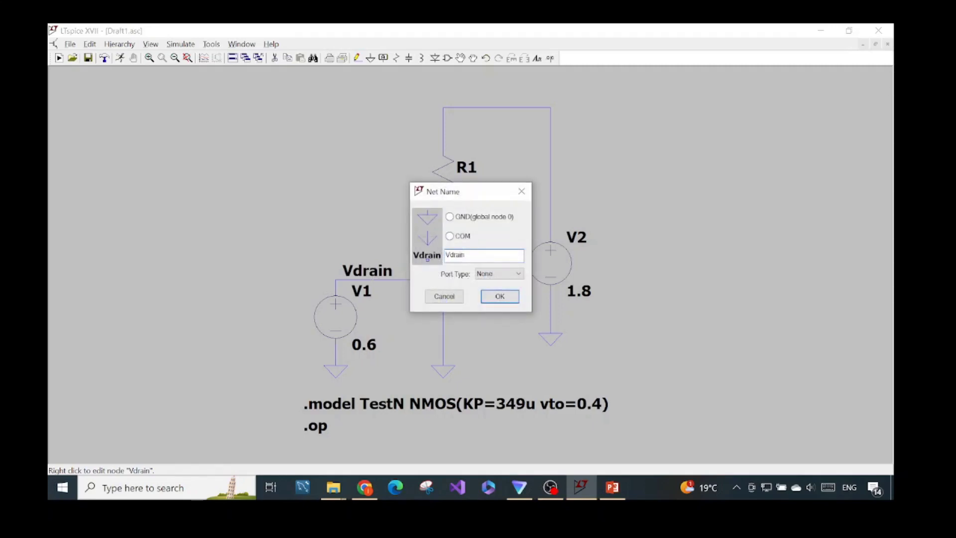
key(BackSpace)
key(BackSpace)
key(BackSpace)
key(BackSpace)
key(BackSpace)
text(gate)
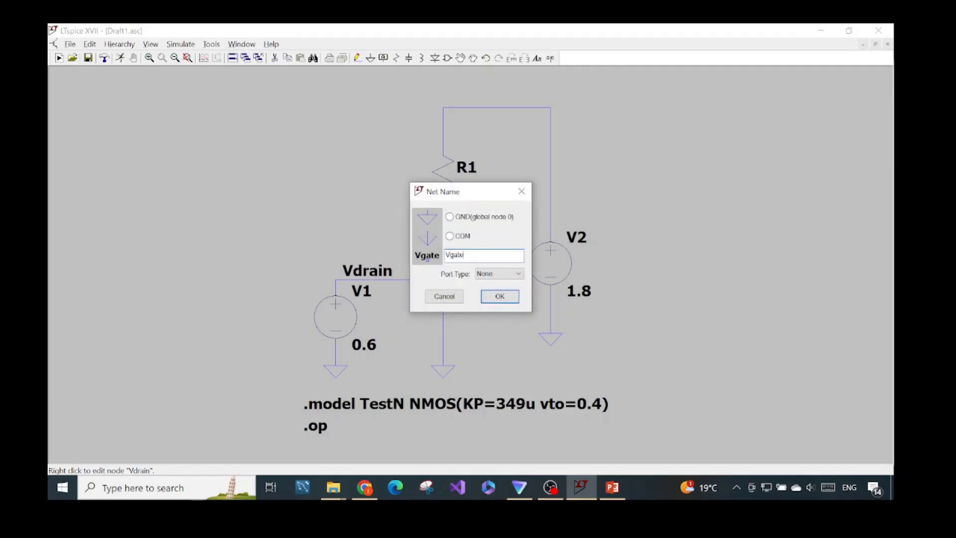
key(Return)
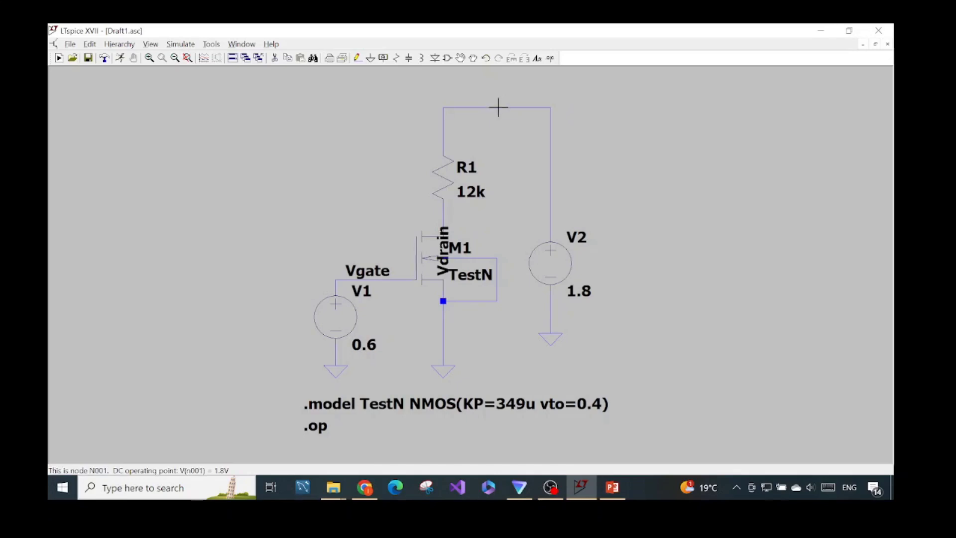
Step: Add a VDD net label to the supply wire
click(382, 59)
text(VDD)
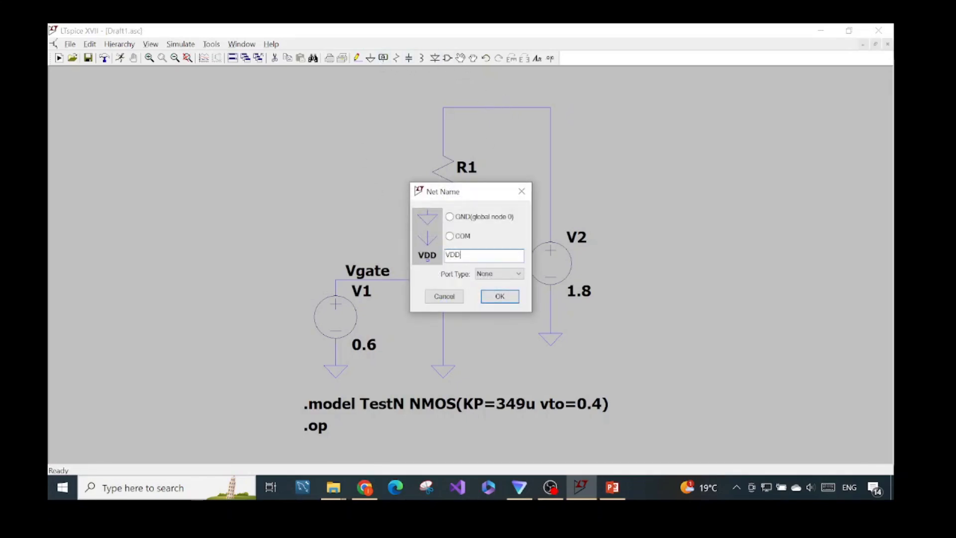
key(Return)
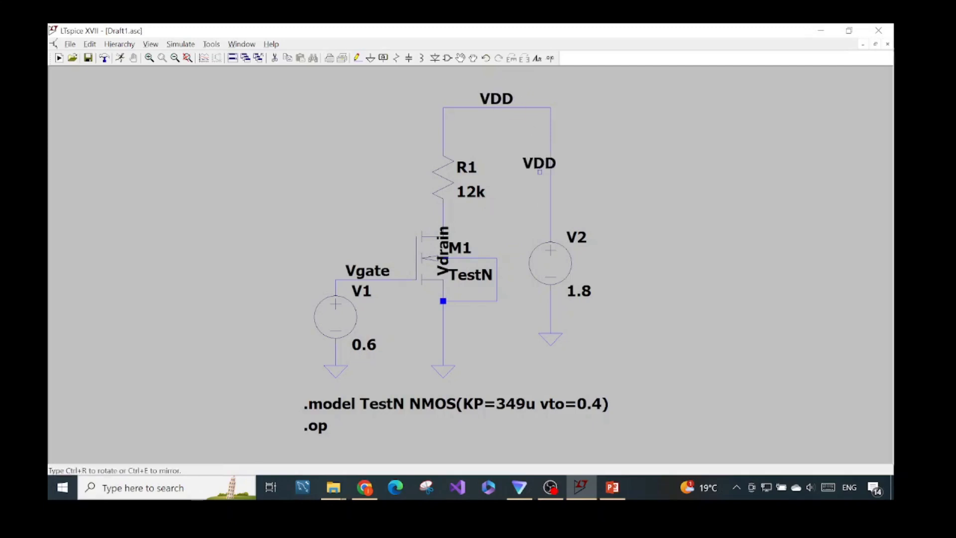
key(Escape)
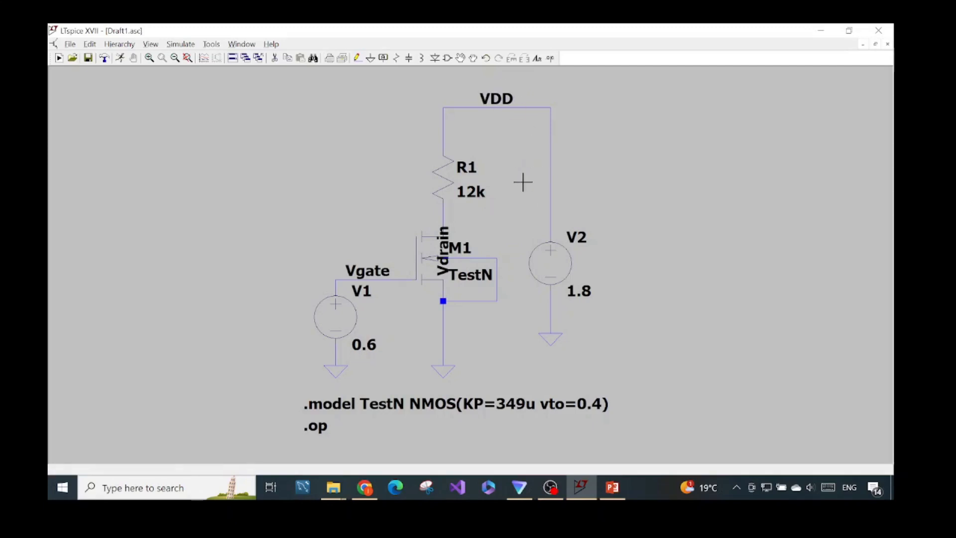
Step: Rerun the operating point, check V(vdrain) 0.737086, V(vgate) 0.6, V(vdd) 1.8, and view the slide
click(180, 44)
click(185, 58)
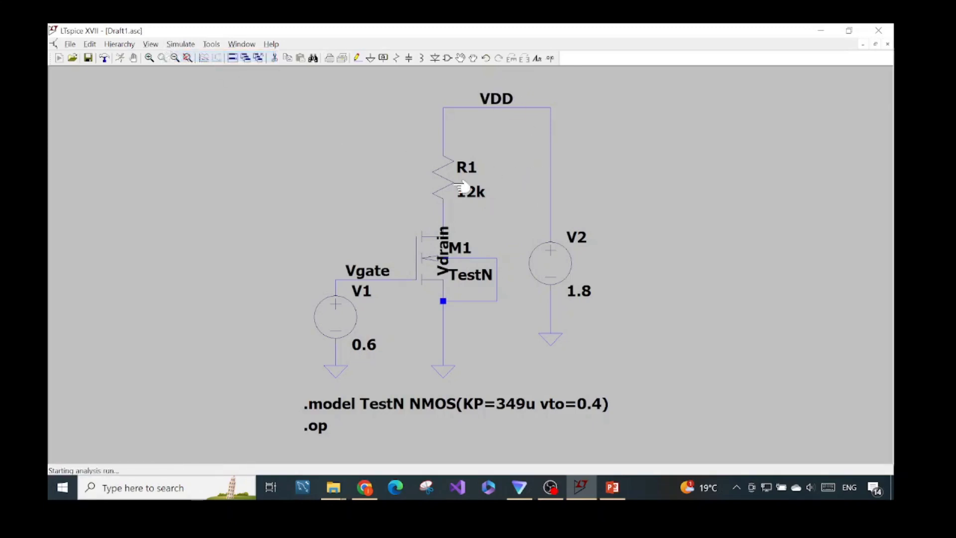
drag(516, 302, 742, 96)
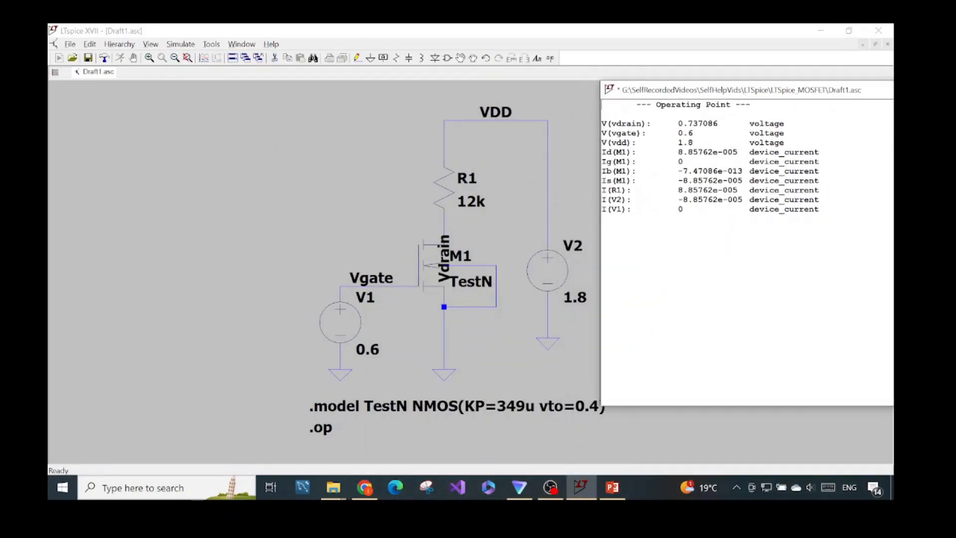
drag(603, 123, 742, 125)
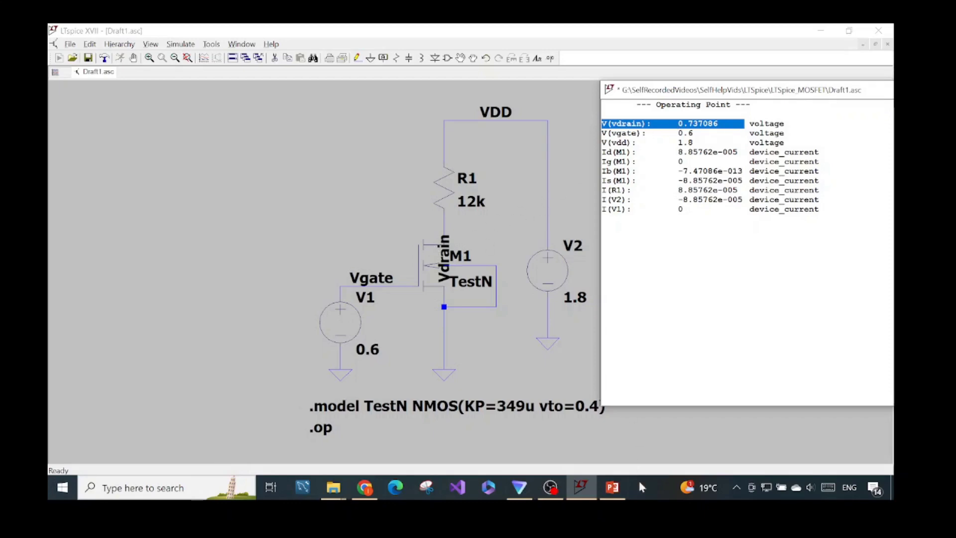
click(612, 488)
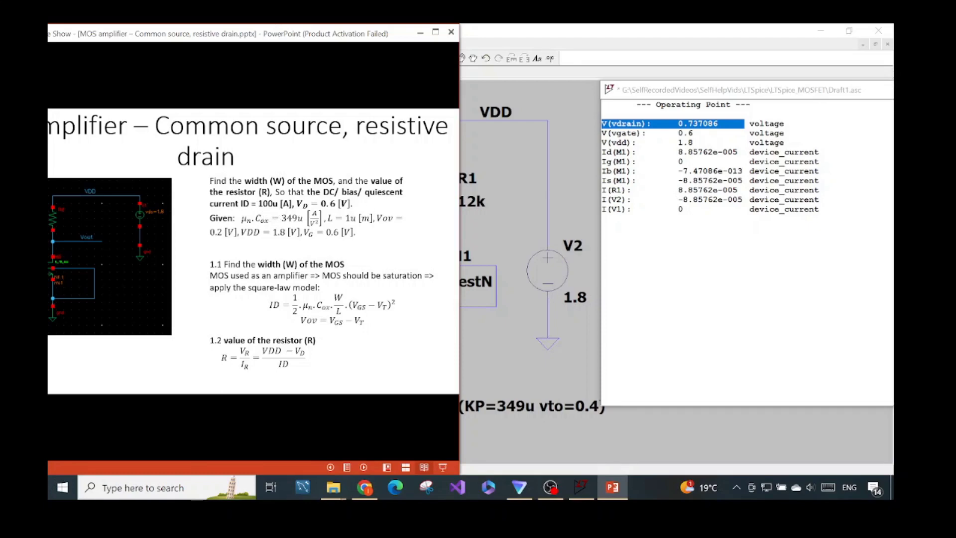
Step: Compare LTspice's Id(M1) of 8.85762e-005 with the slide's 100u drain-current target
key(alt+Tab)
drag(638, 152, 601, 152)
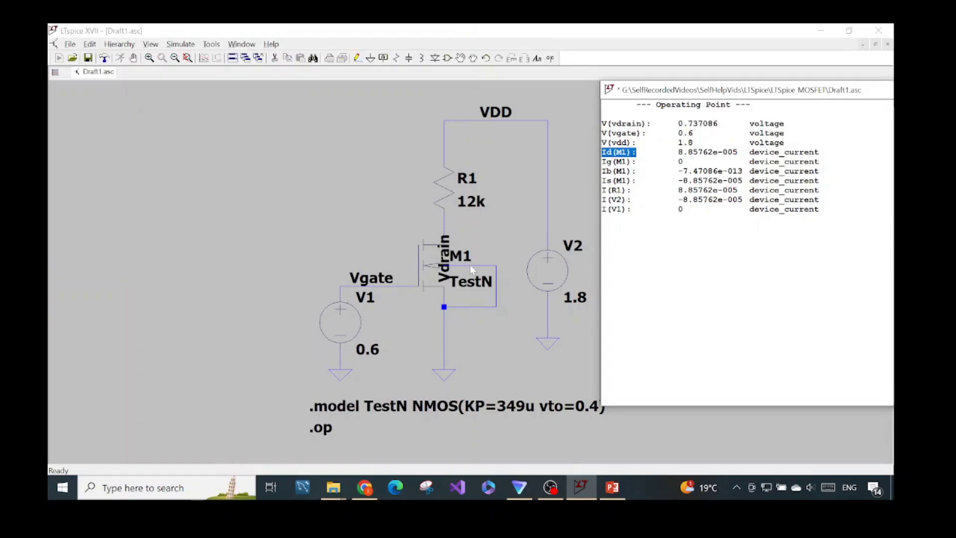
drag(673, 152, 738, 152)
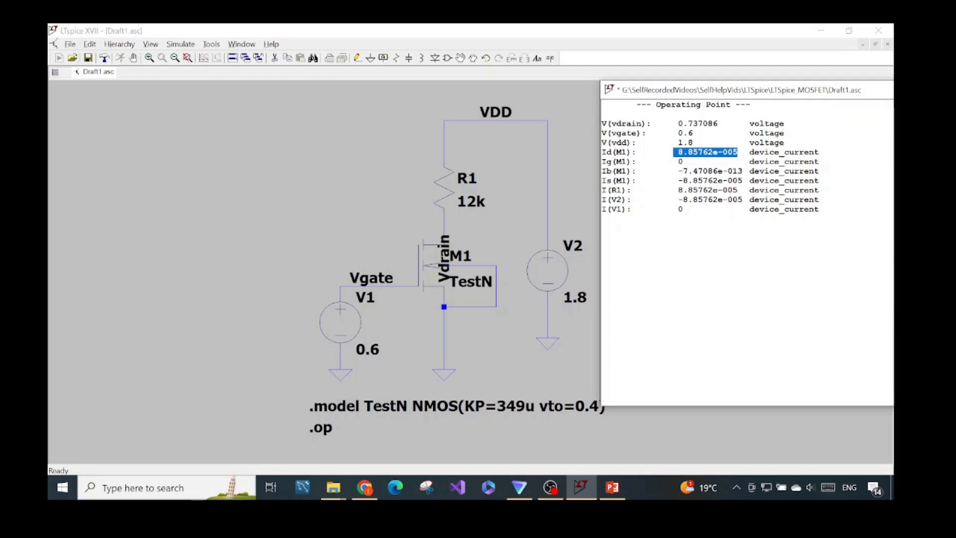
key(alt+Tab)
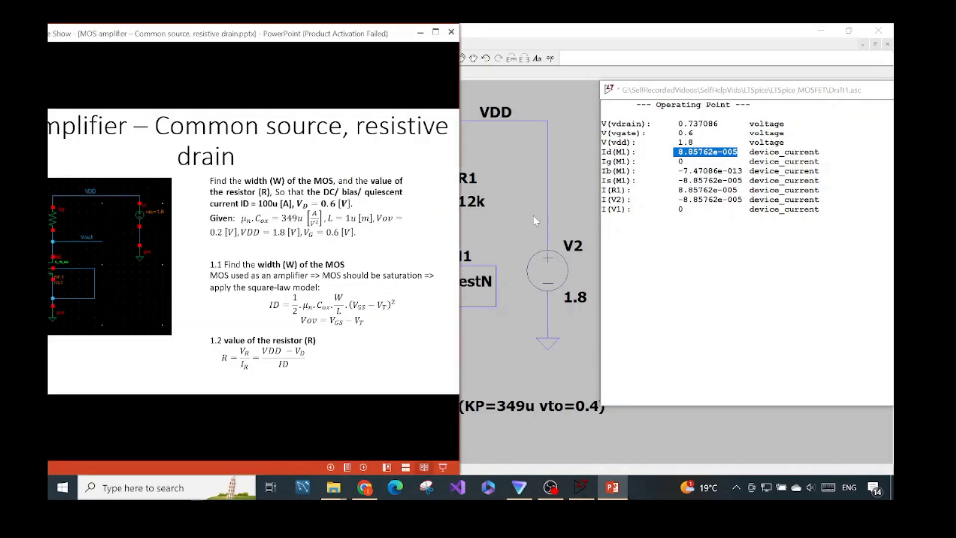
key(alt+Tab)
drag(680, 99, 679, 90)
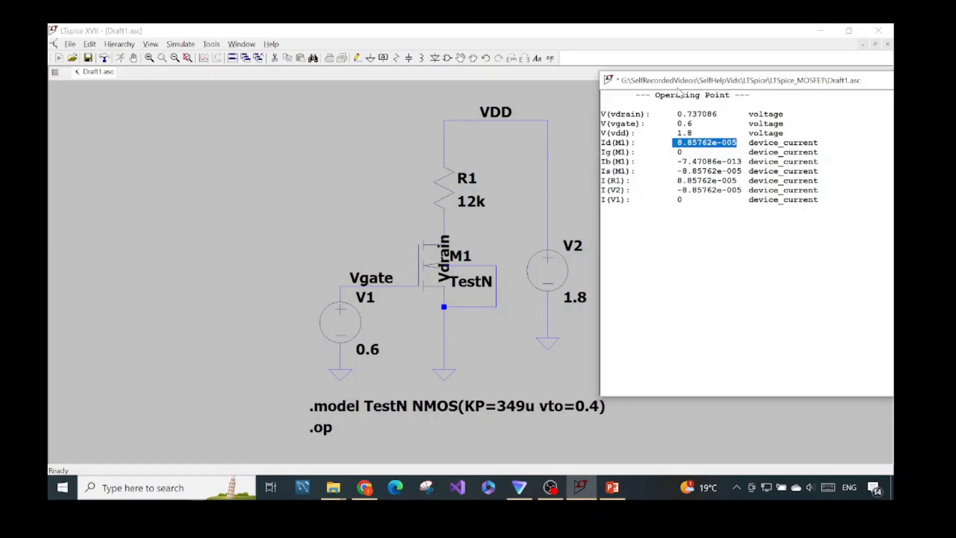